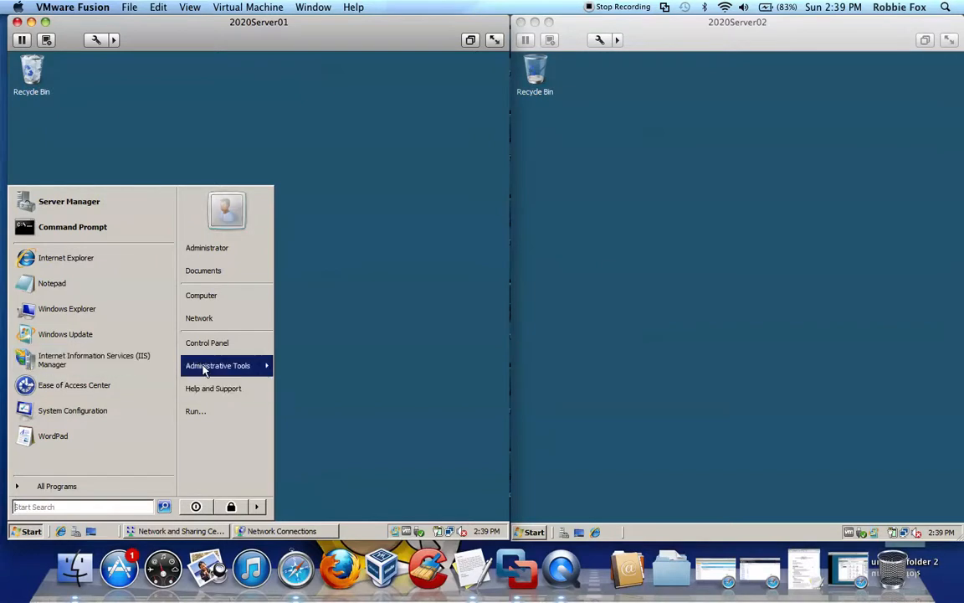
Open Internet Information Services (IIS) Manager on 2020Server01 and expand the server's Sites node.
mouse_move(209, 368)
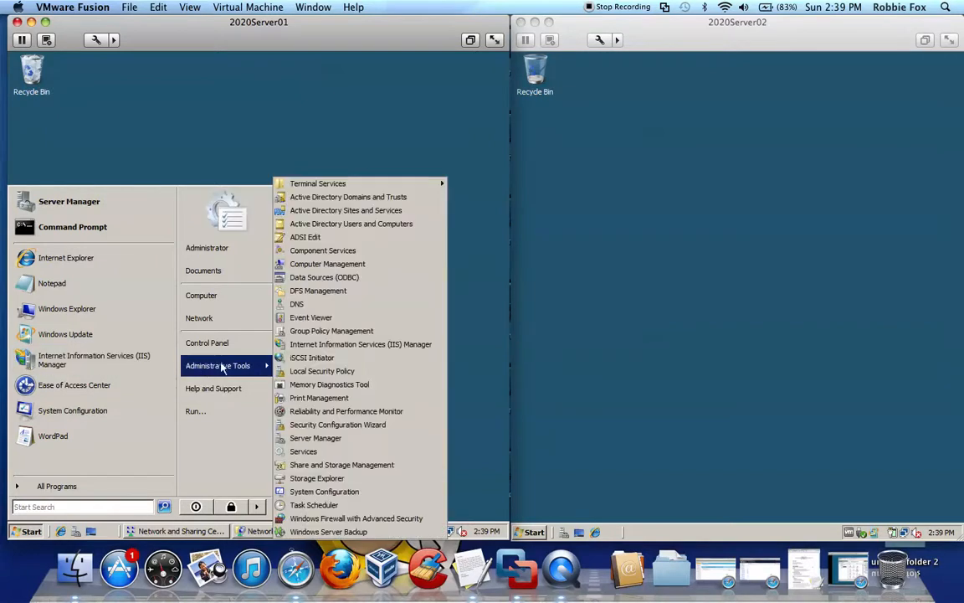
left_click(314, 346)
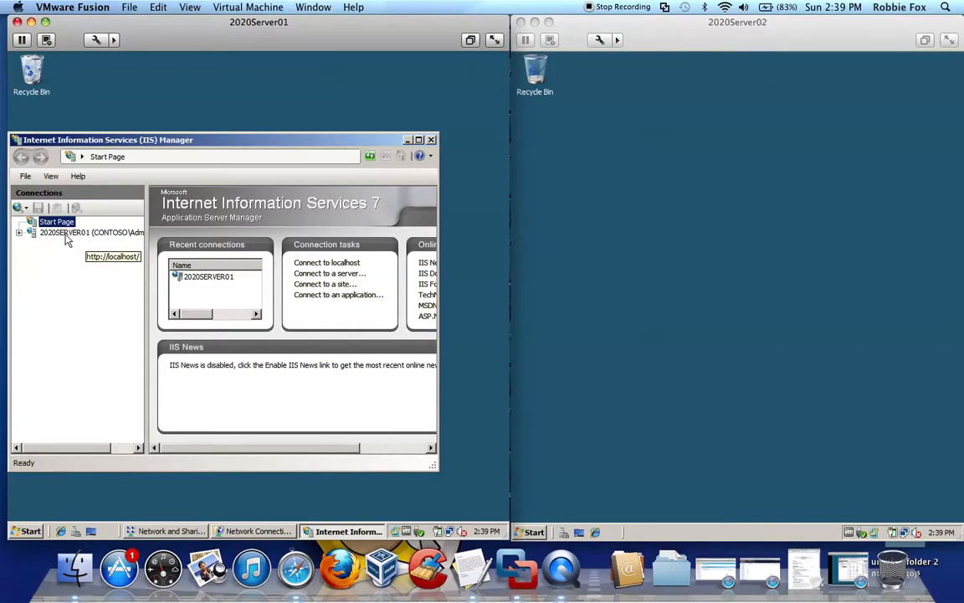
left_click(21, 237)
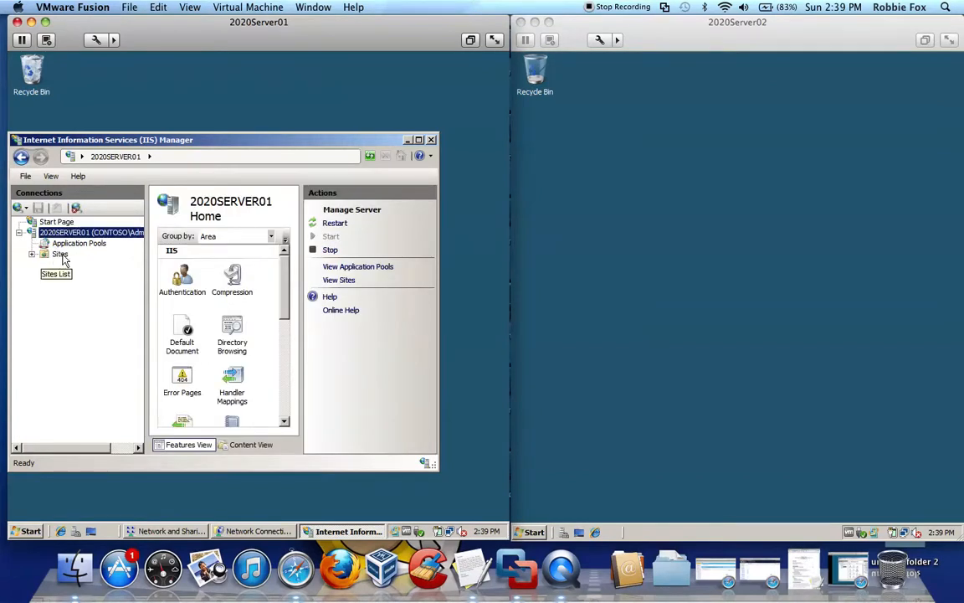
right_click(61, 255)
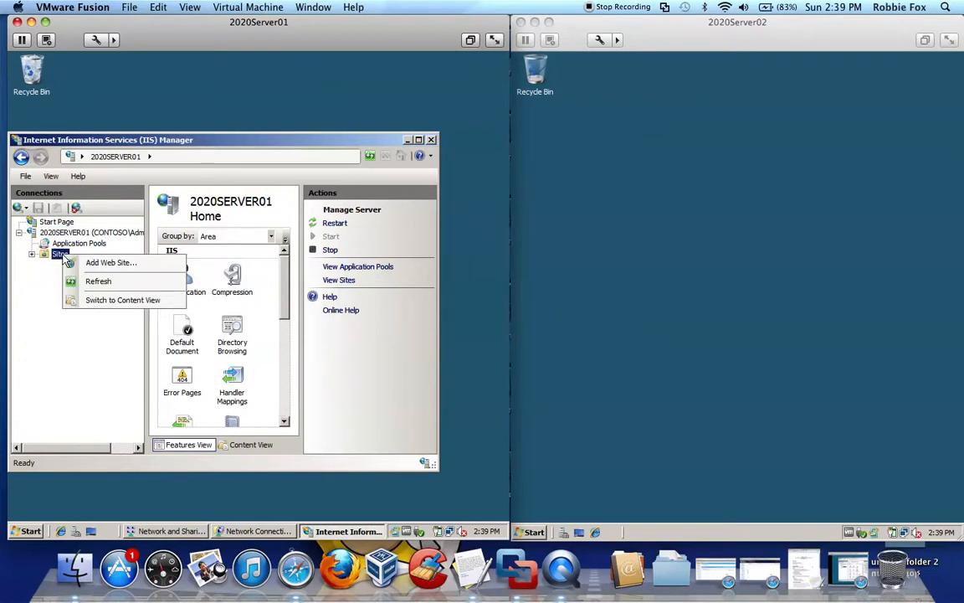
left_click(32, 255)
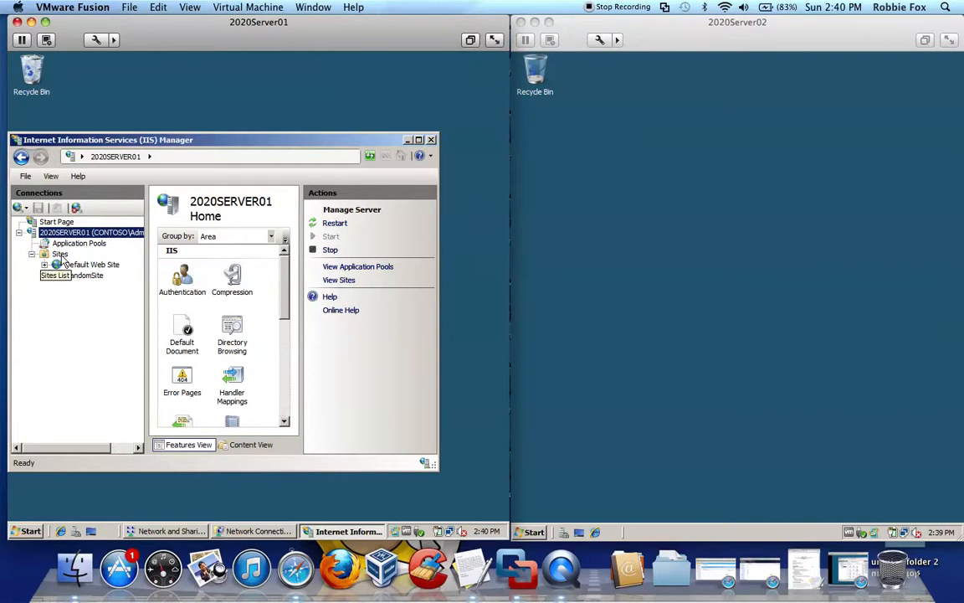
Start a new web site named Random2 with C:\inetpub as its physical path.
right_click(60, 257)
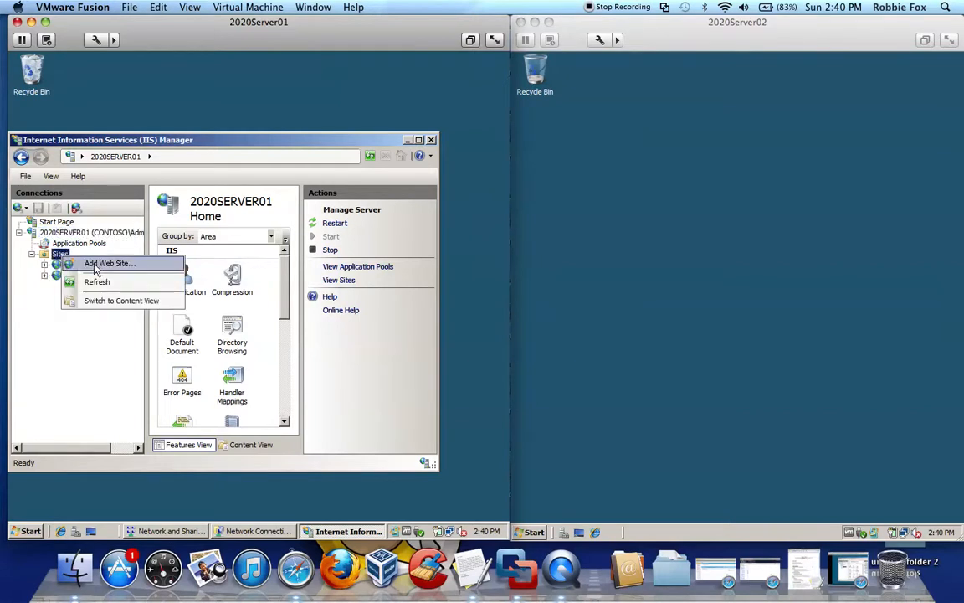
left_click(98, 264)
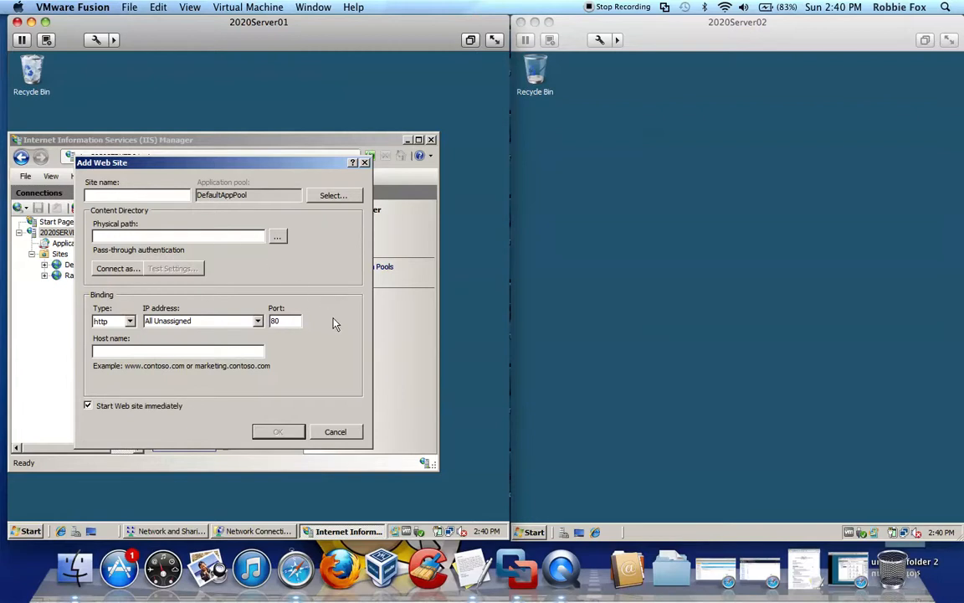
type("Ran")
left_click(279, 238)
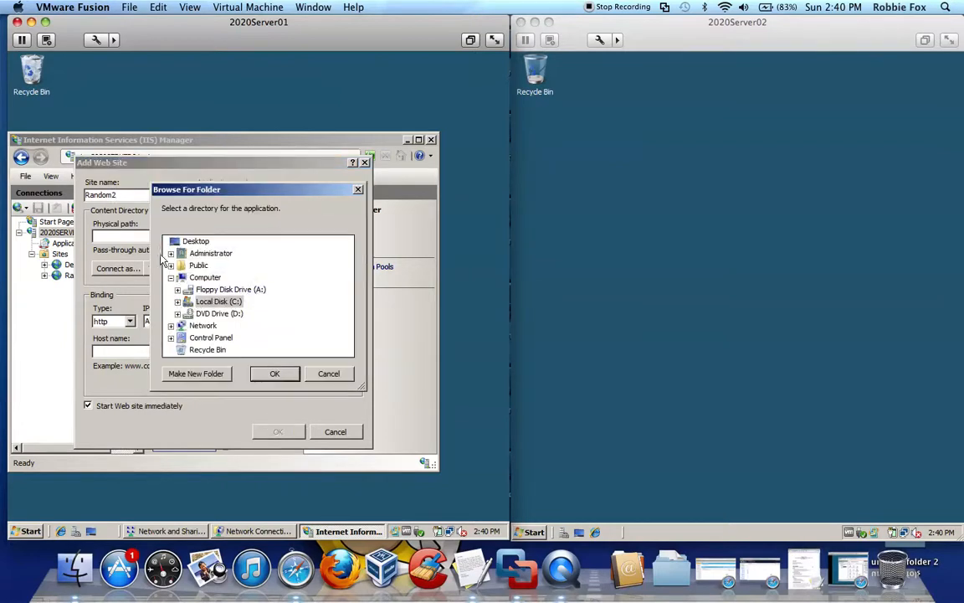
left_click(177, 302)
double_click(214, 289)
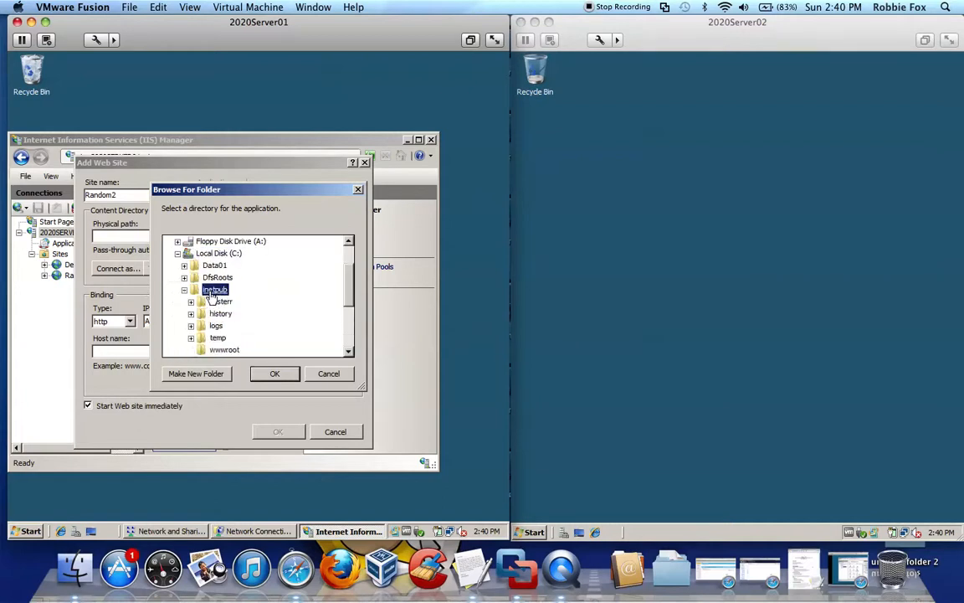
left_click(274, 374)
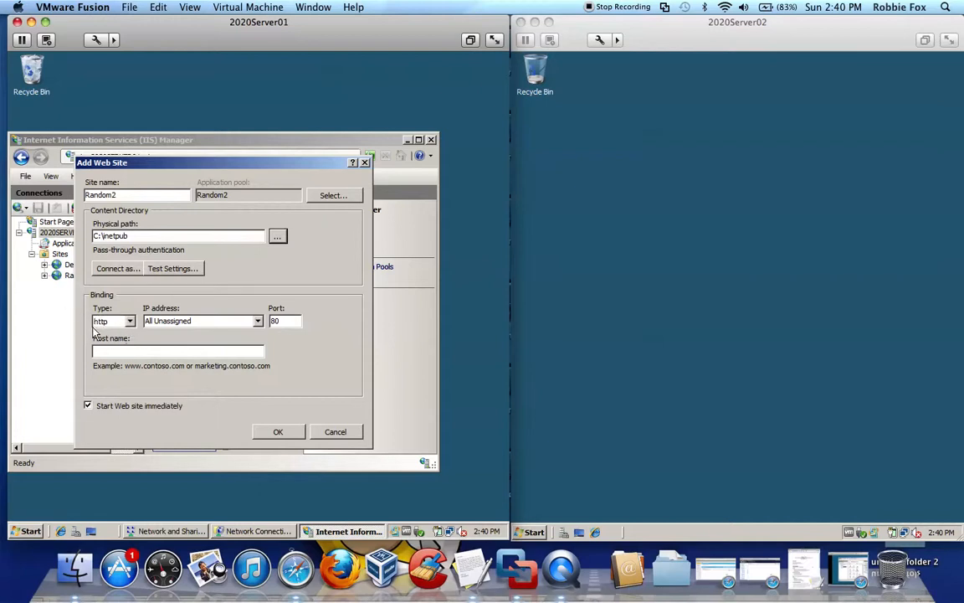
Bind the new site to IP address 10.1.1.102, port 110 and host name Random2.Contoso.com, and create it.
left_click(258, 322)
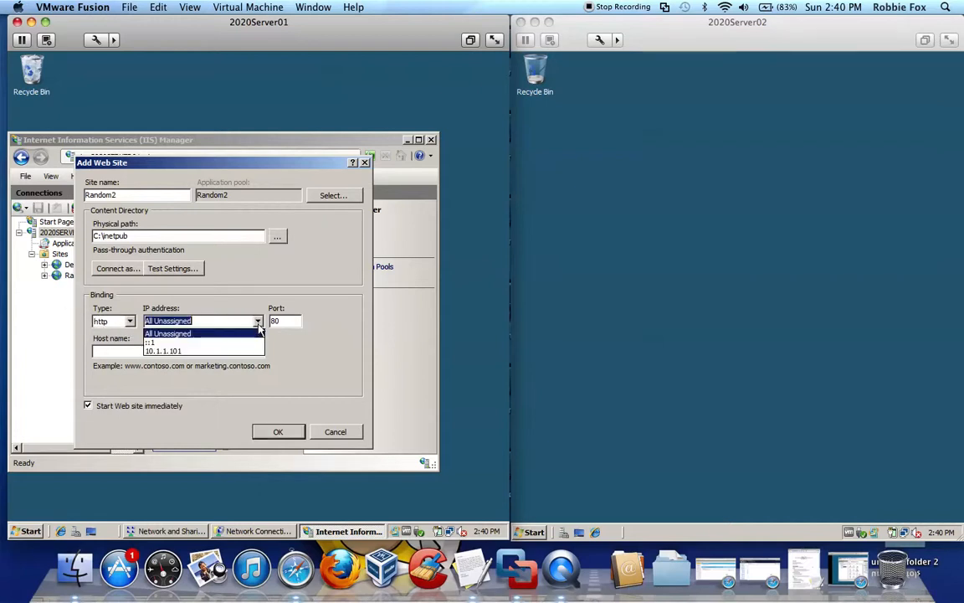
left_click(218, 319)
key("BackSpace")
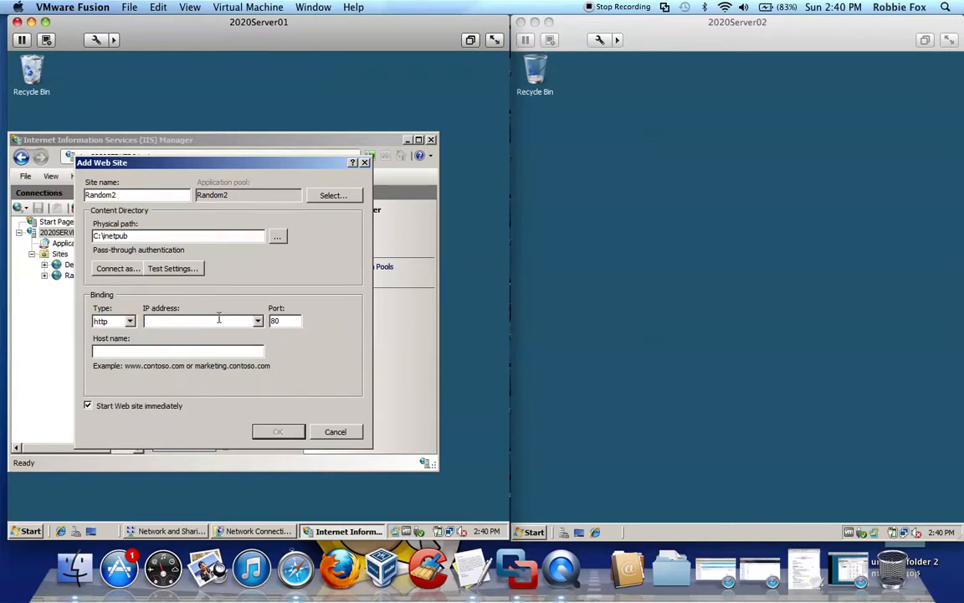
type("10.1")
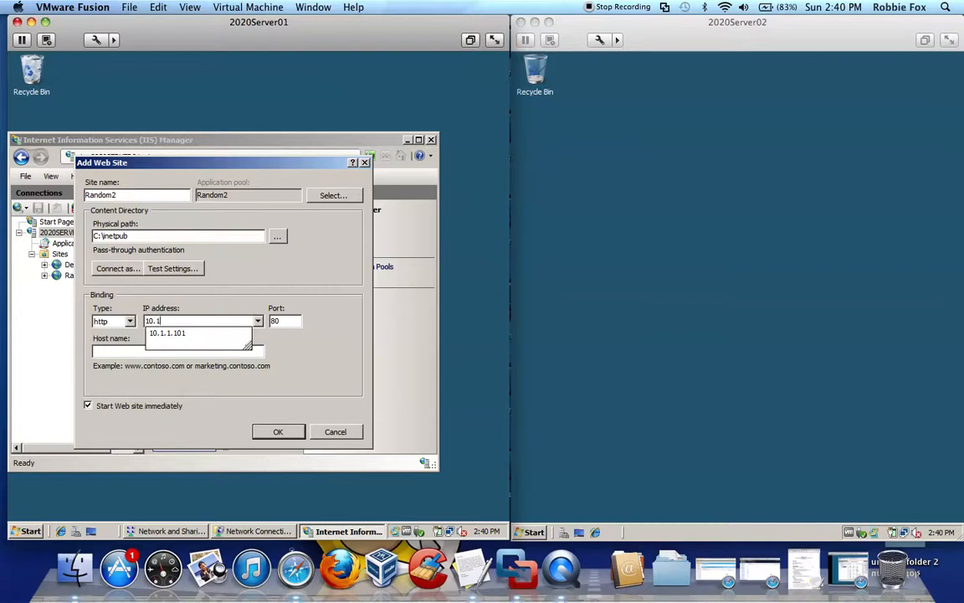
type(".1.102")
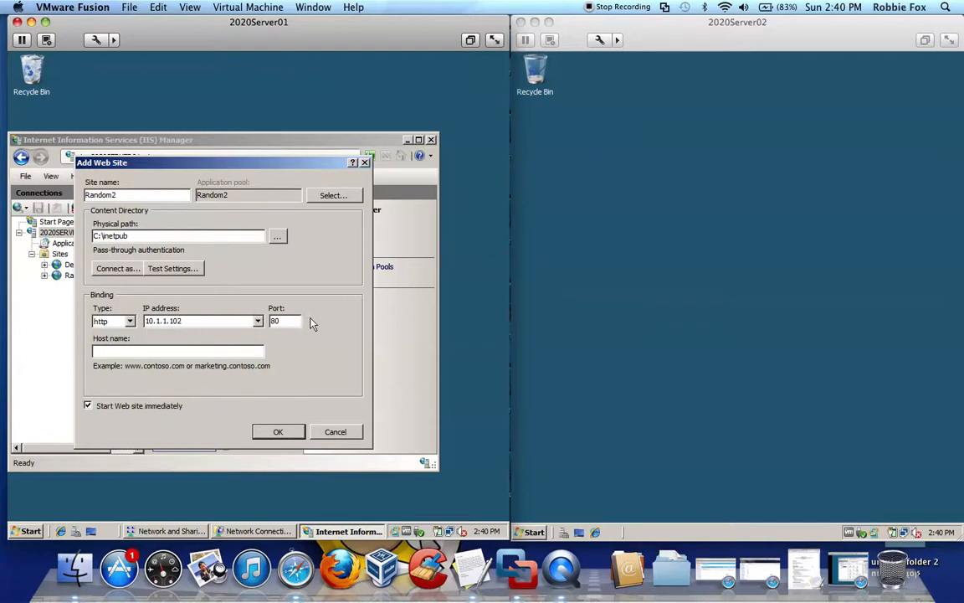
type("11")
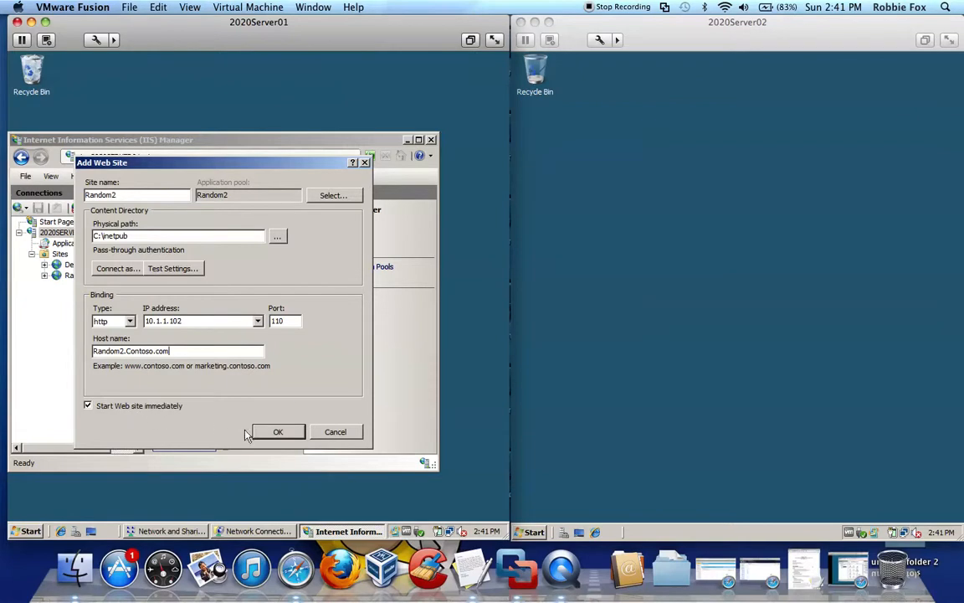
left_click(272, 433)
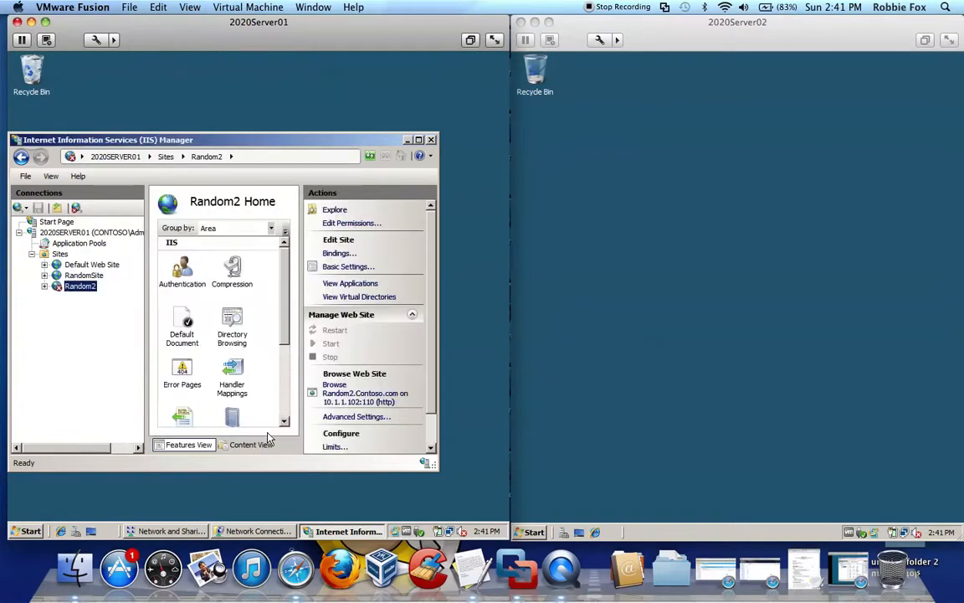
Show the Sites list in an enlarged window and check the status of the Random2 site.
left_click(60, 253)
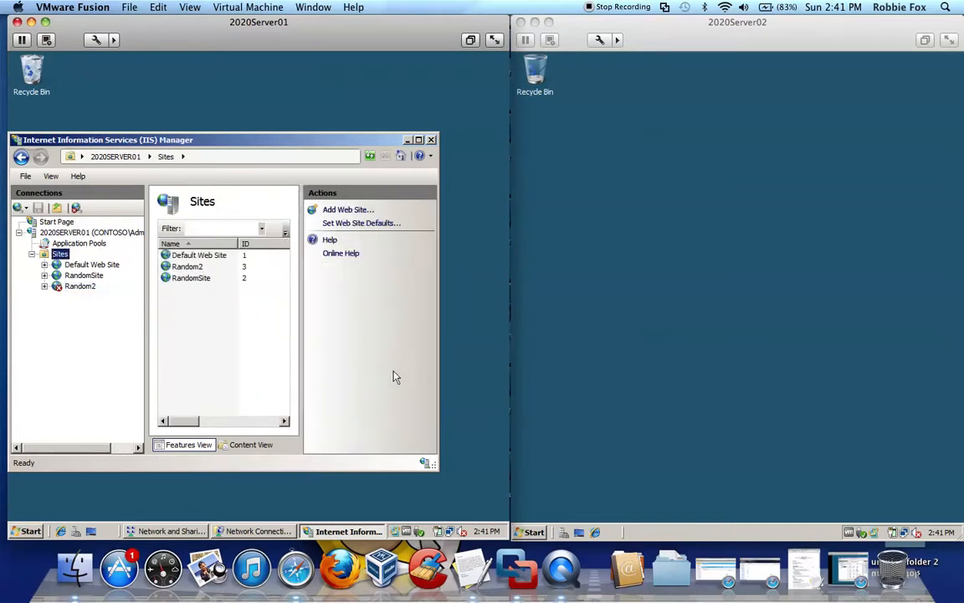
left_click_drag(424, 456, 496, 480)
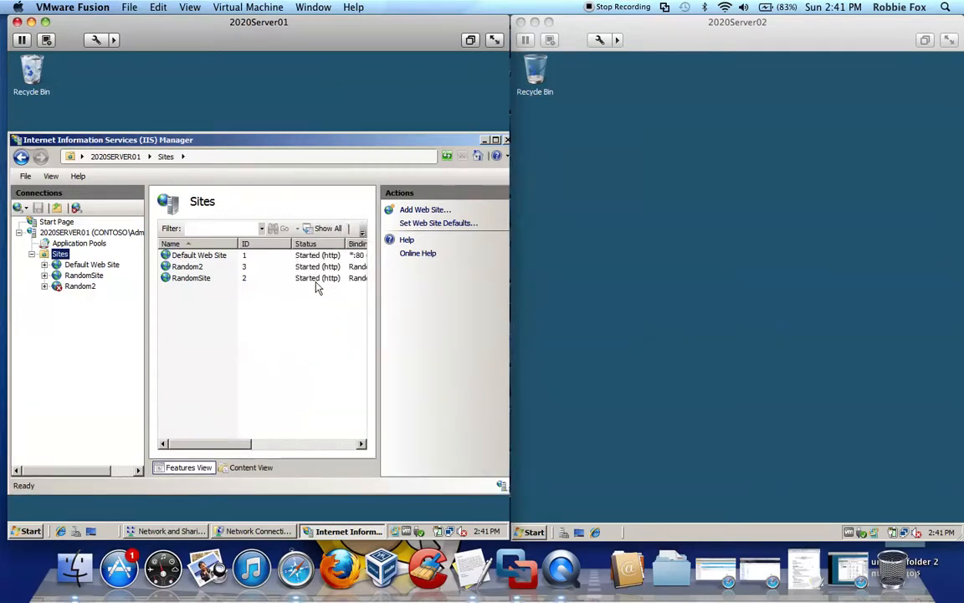
left_click(211, 268)
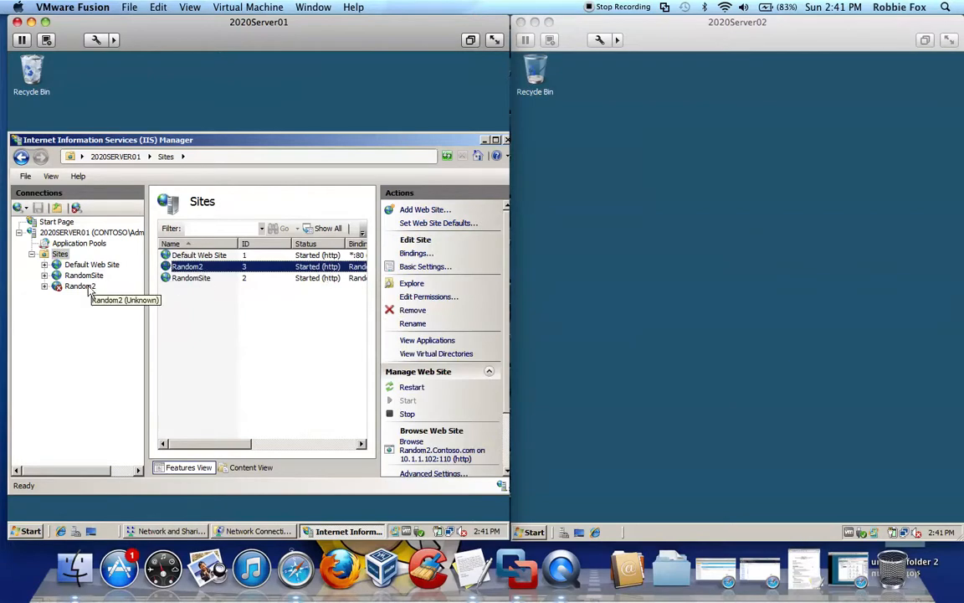
left_click_drag(189, 445, 128, 451)
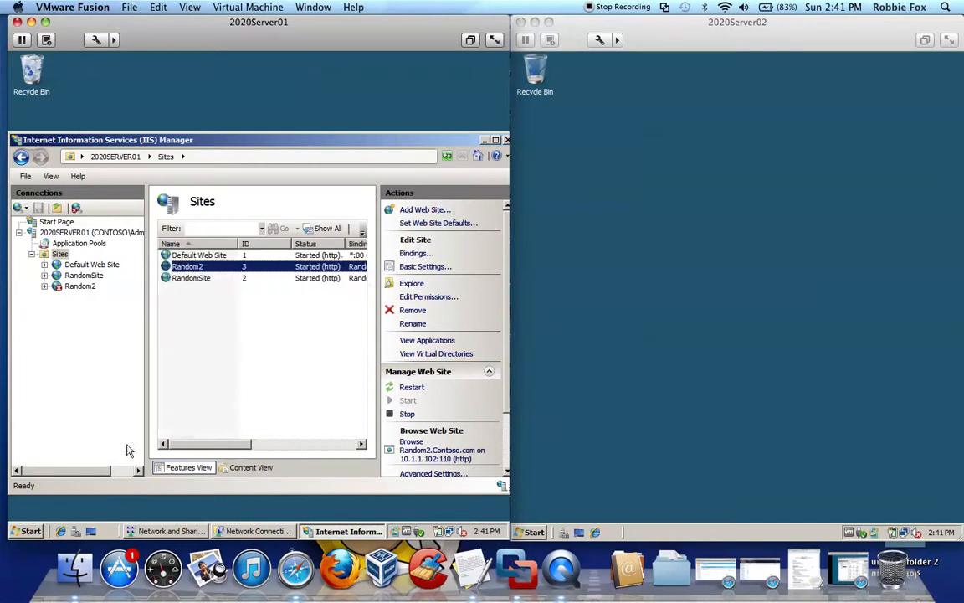
Add a virtual directory to the Random2 site with alias Links and physical path C:\Users\Administrator\Links.
left_click(77, 286)
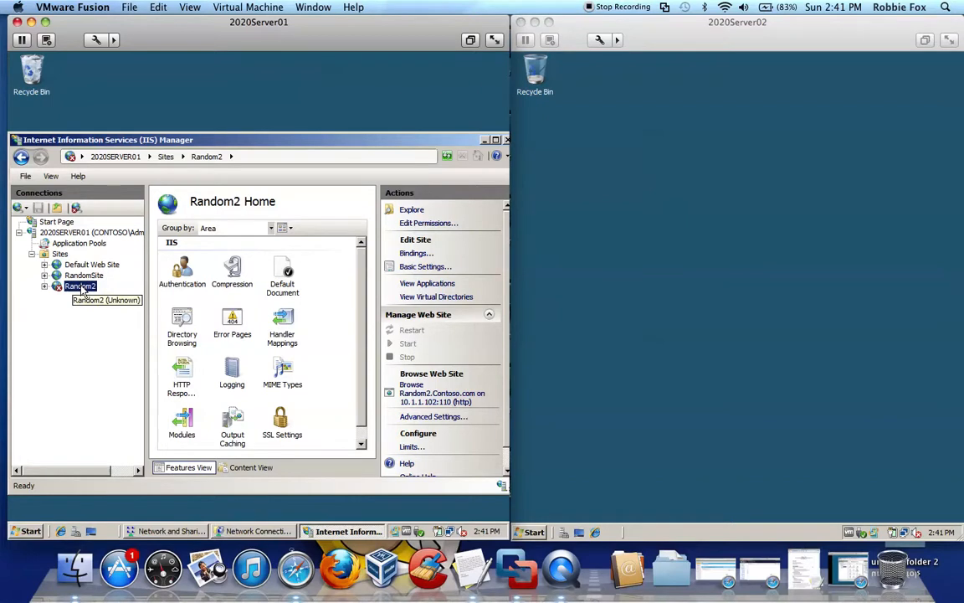
right_click(83, 290)
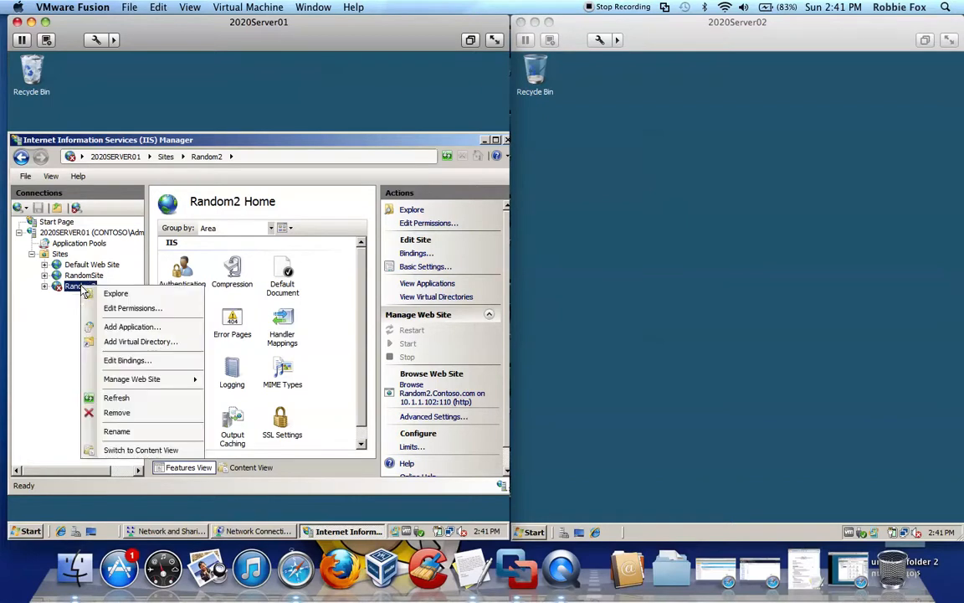
left_click(140, 343)
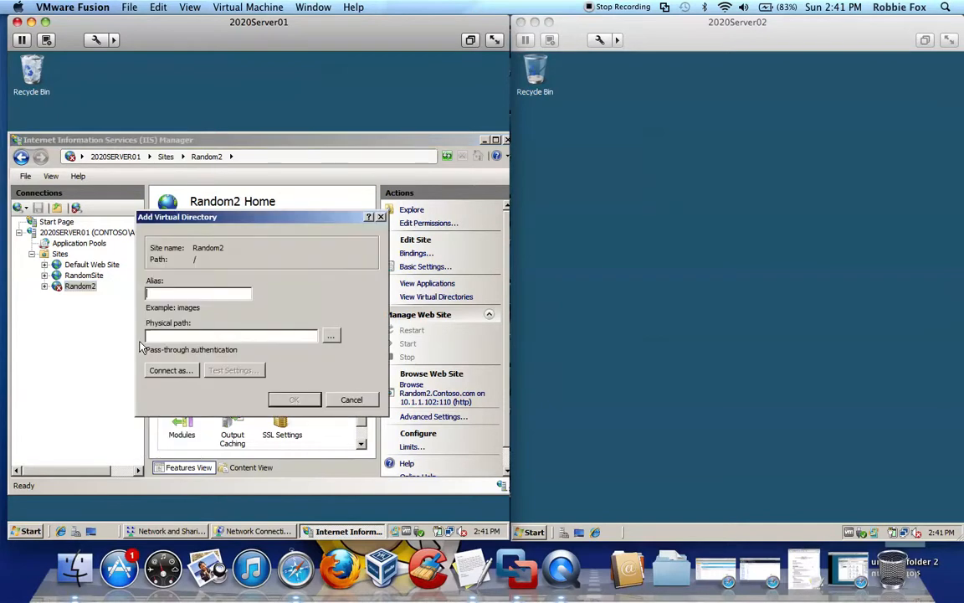
left_click(337, 342)
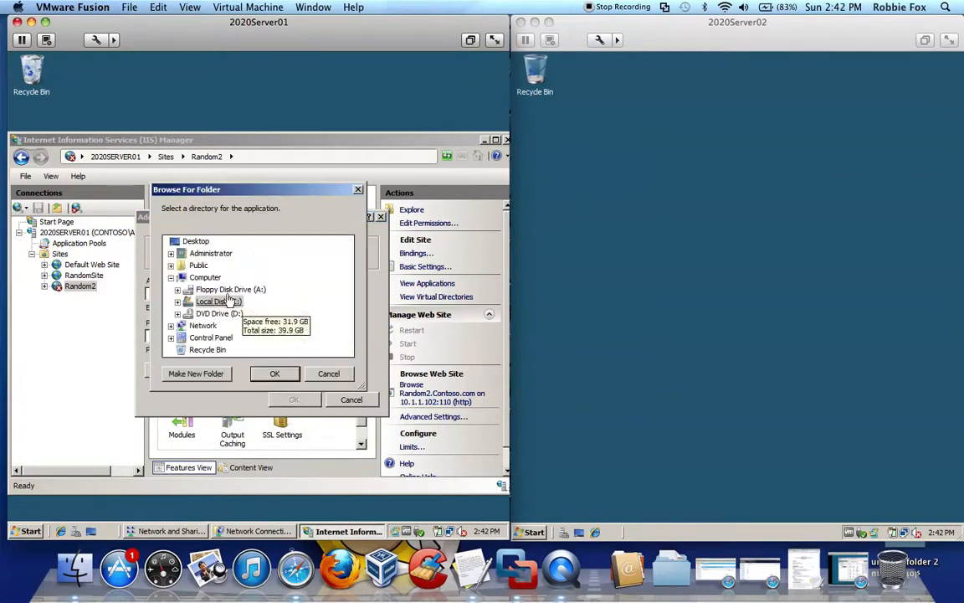
left_click(170, 253)
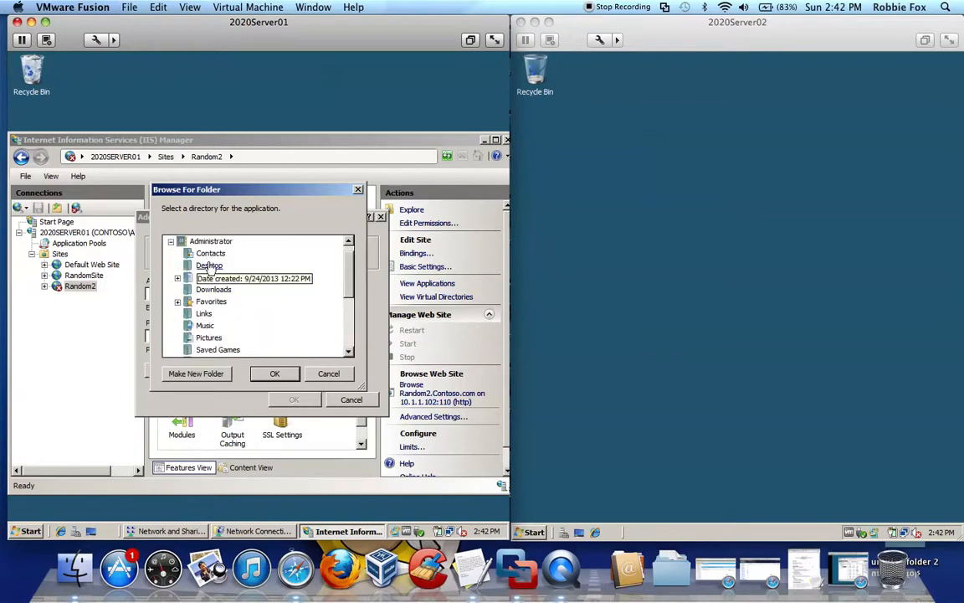
left_click(204, 314)
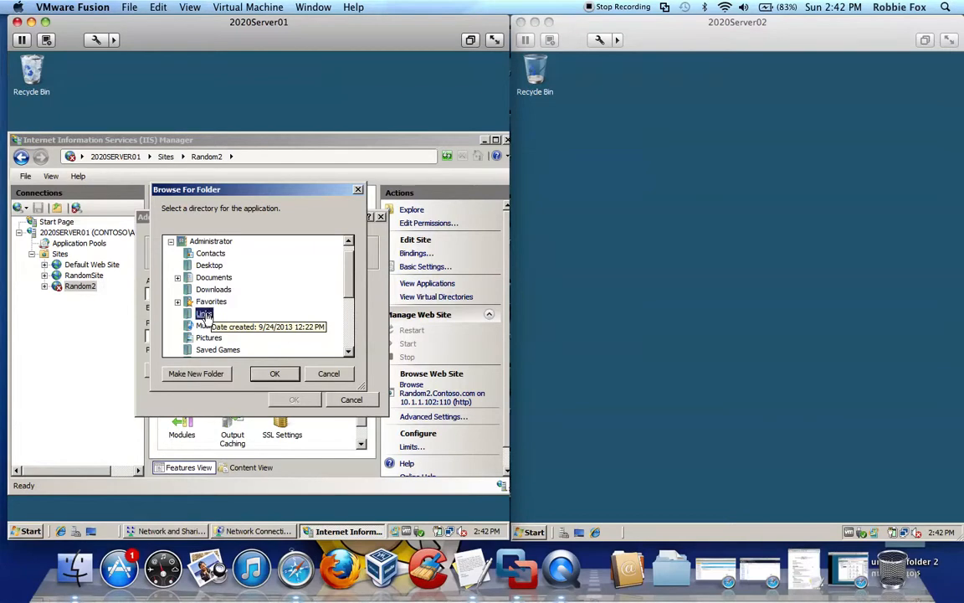
left_click(271, 375)
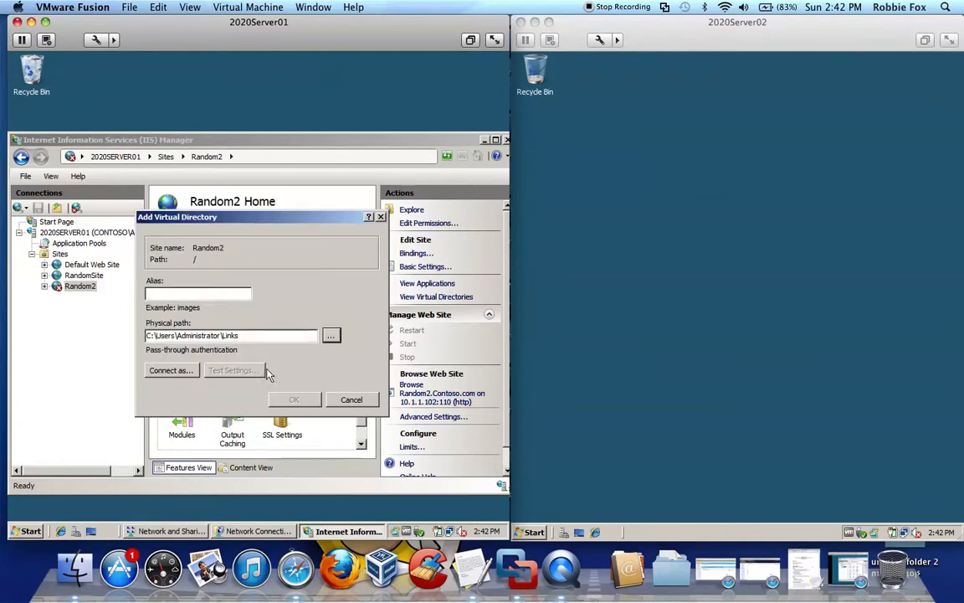
left_click(197, 293)
type("Links")
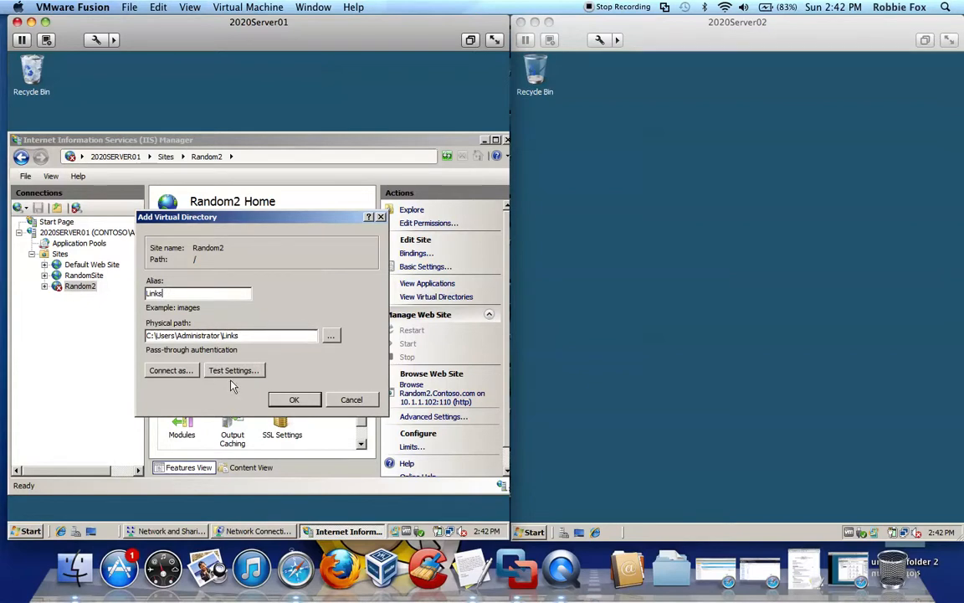
left_click(292, 401)
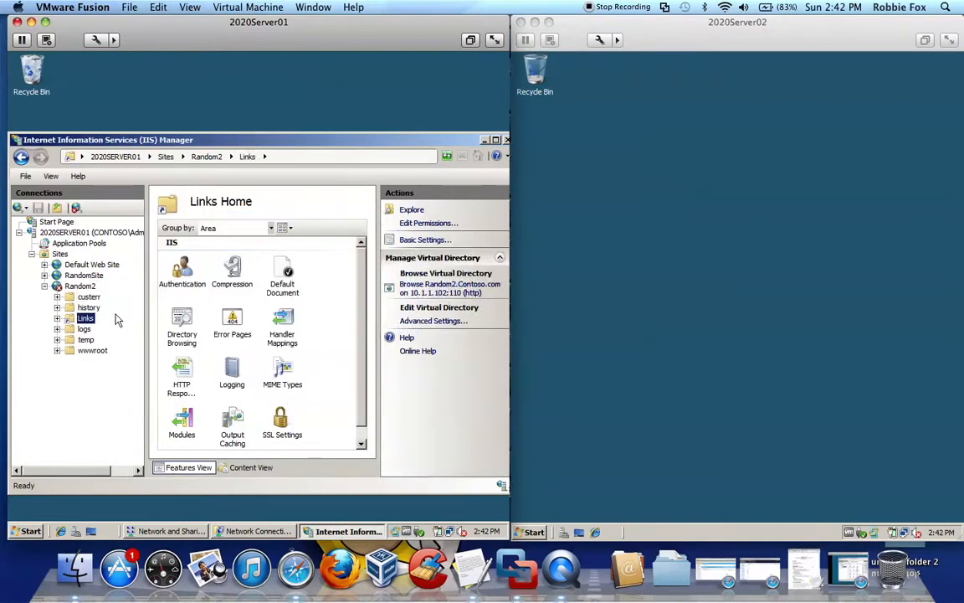
Collapse the Random2 folders and inspect the folders under RandomSite.
left_click(43, 285)
left_click(44, 274)
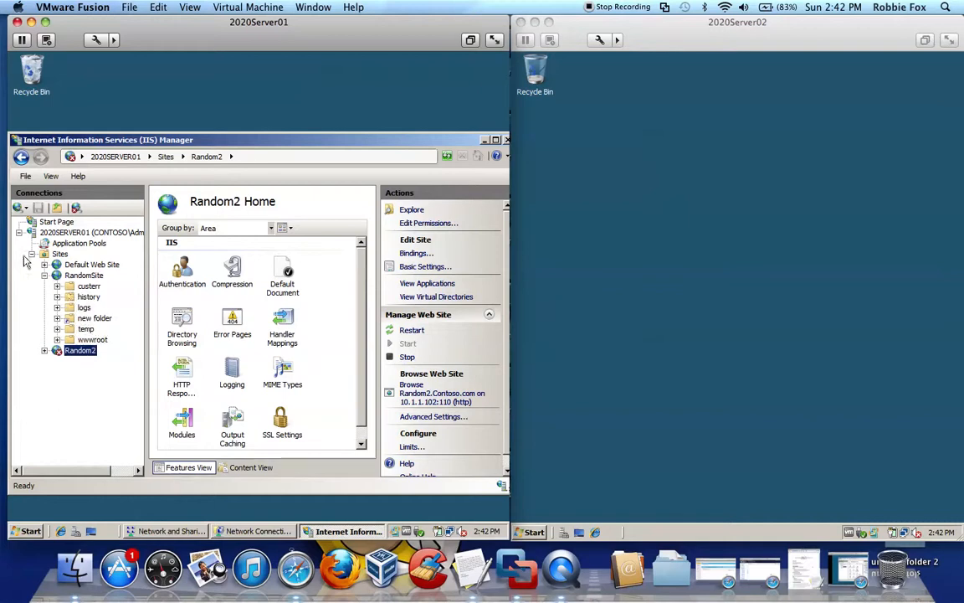
left_click(44, 276)
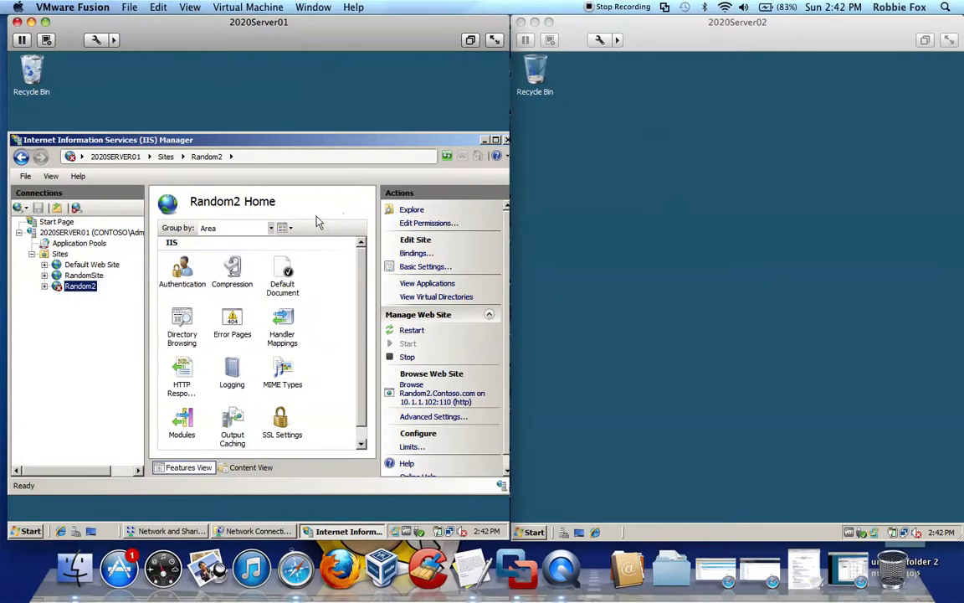
Start a new http binding for the Random2 site with IP address 10.1.1.101 and port 100.
right_click(83, 286)
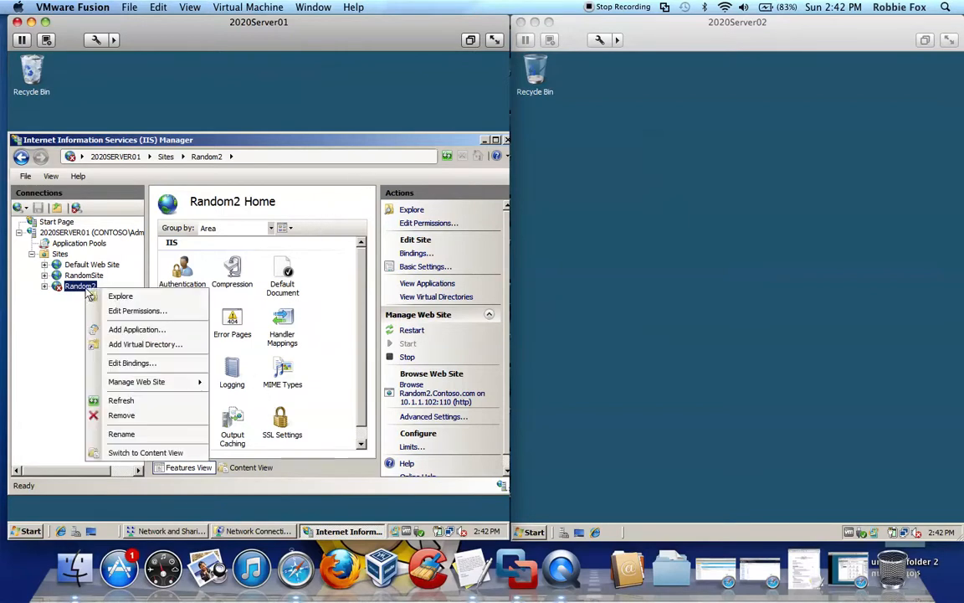
left_click(161, 371)
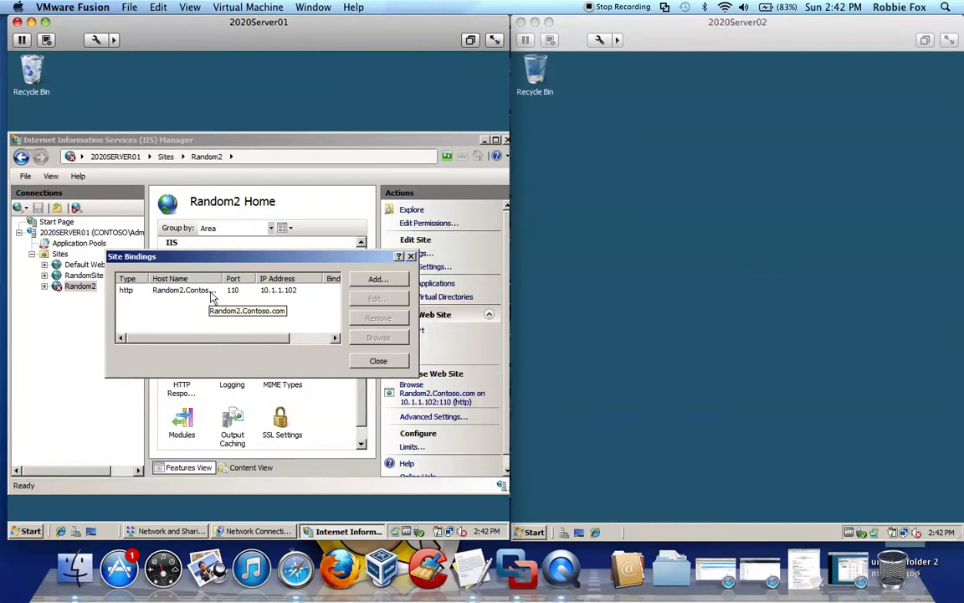
left_click(375, 280)
left_click(302, 282)
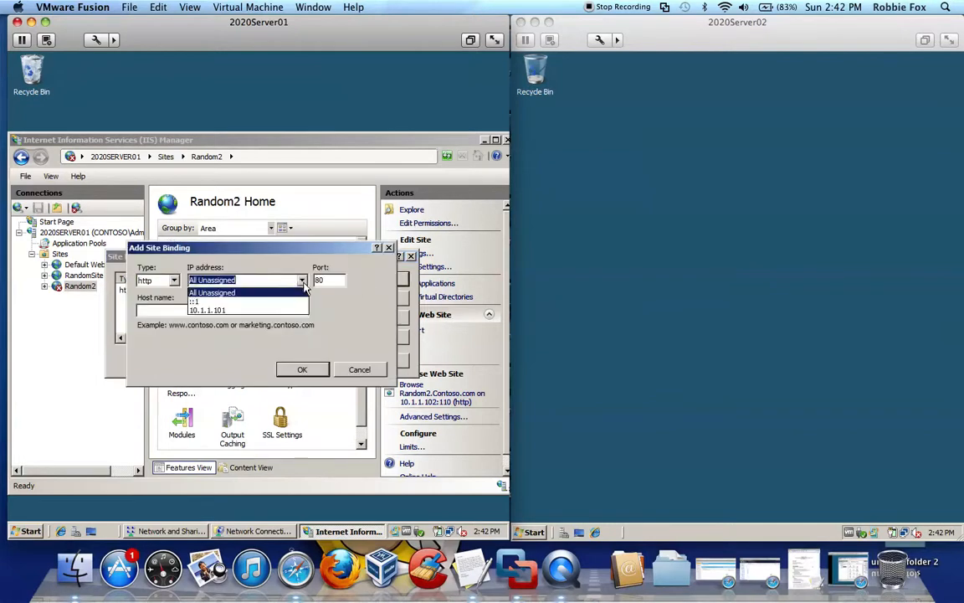
left_click(238, 312)
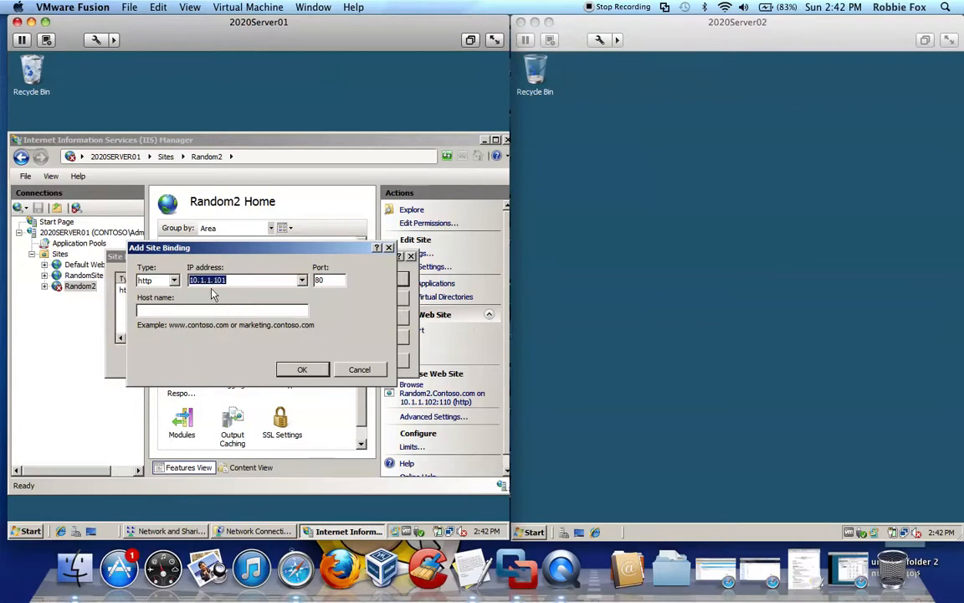
left_click(327, 281)
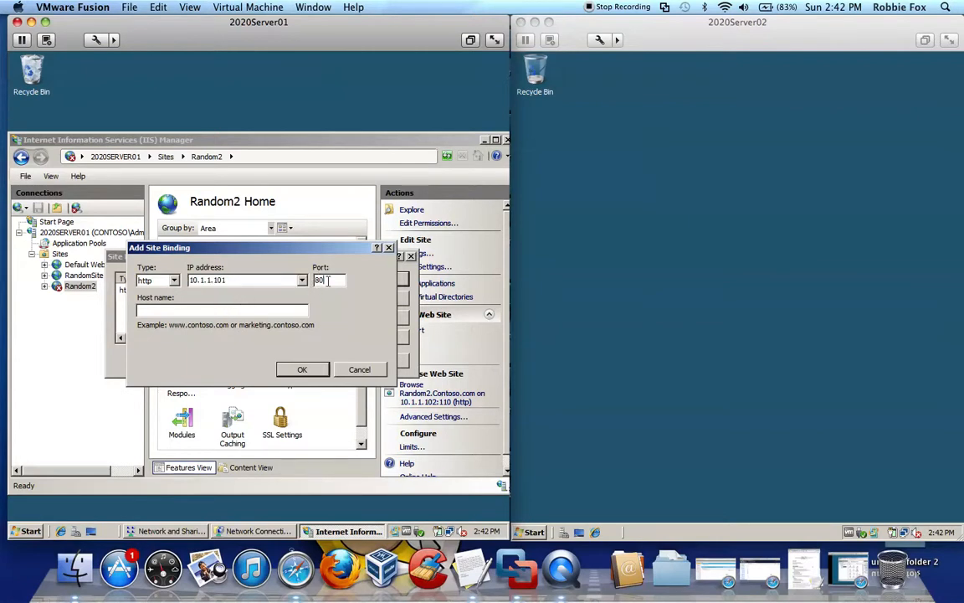
key("BackSpace")
key("BackSpace")
type("1200")
Set the new binding's host name to RandomSite.Contoso.com, add it despite being a duplicate, and close the site bindings.
left_click(83, 278)
left_click(183, 311)
type("RandomS")
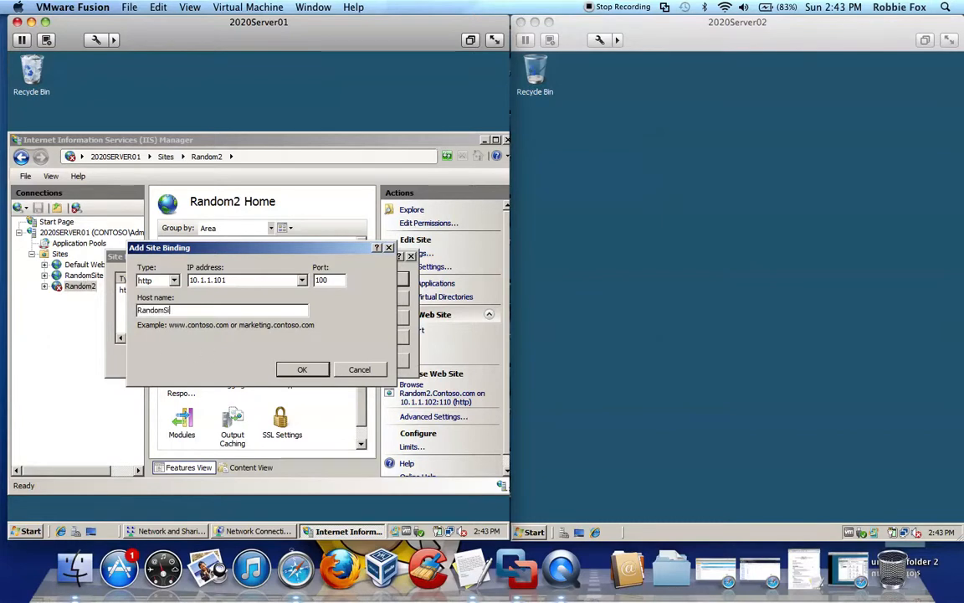
type("ite.Contoso.com")
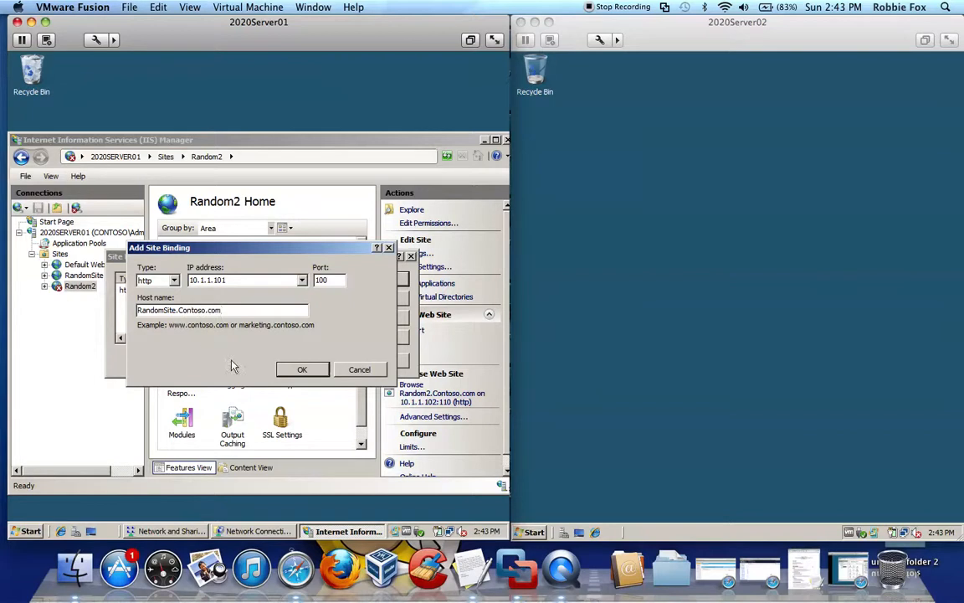
left_click(303, 370)
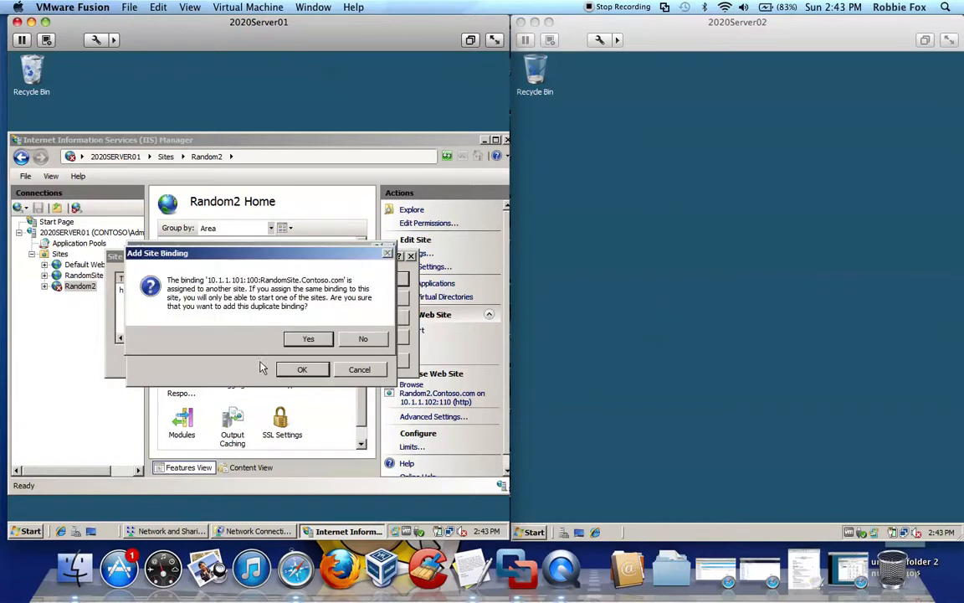
left_click(305, 338)
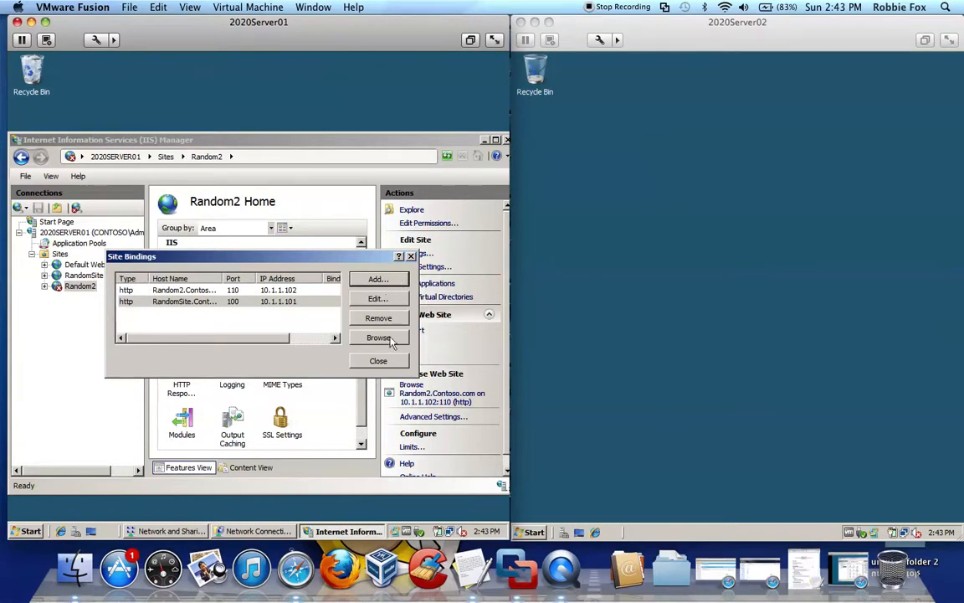
left_click(378, 361)
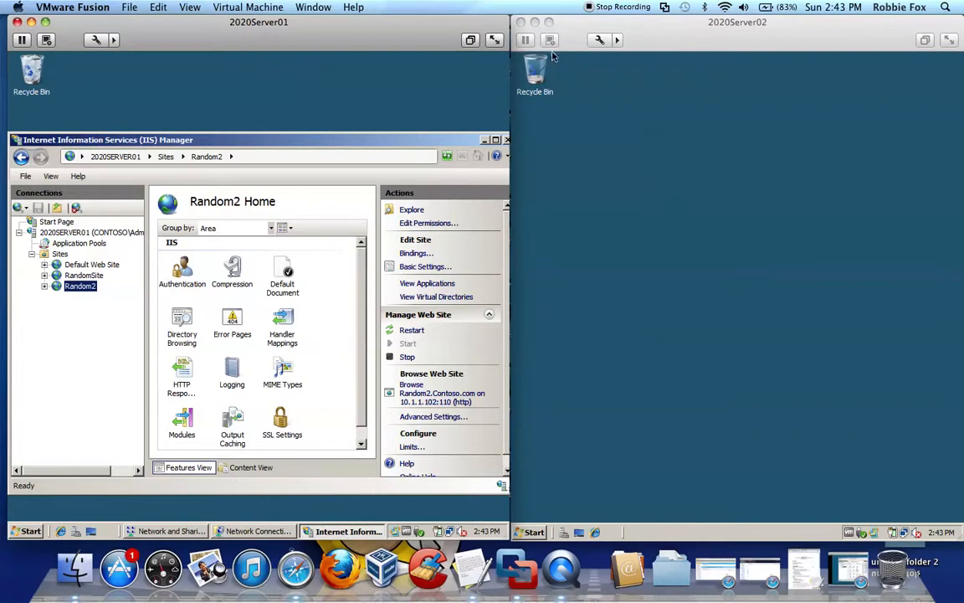
mouse_move(388, 143)
left_mouse_down()
mouse_move(374, 135)
mouse_move(385, 125)
left_mouse_up()
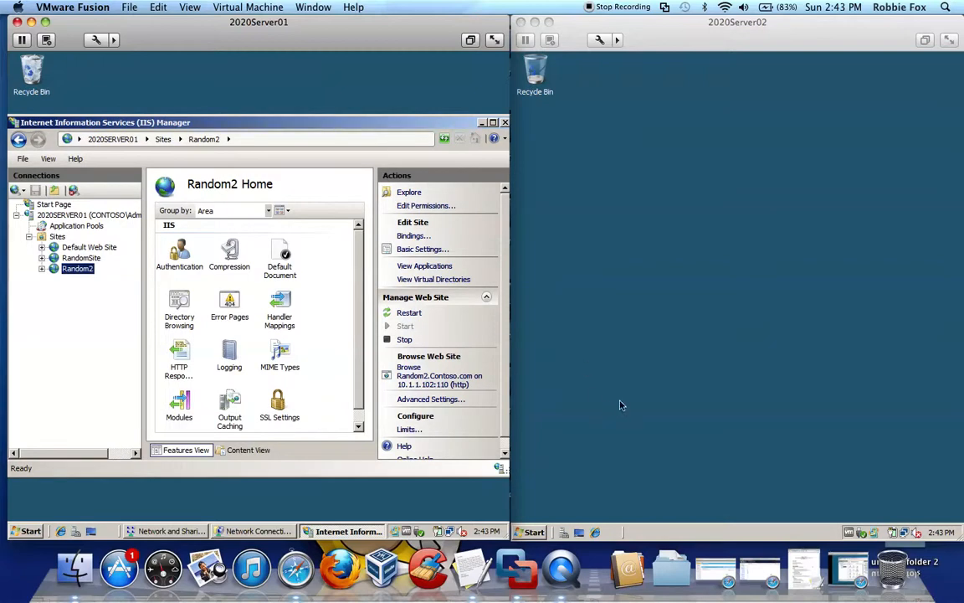
left_click(534, 532)
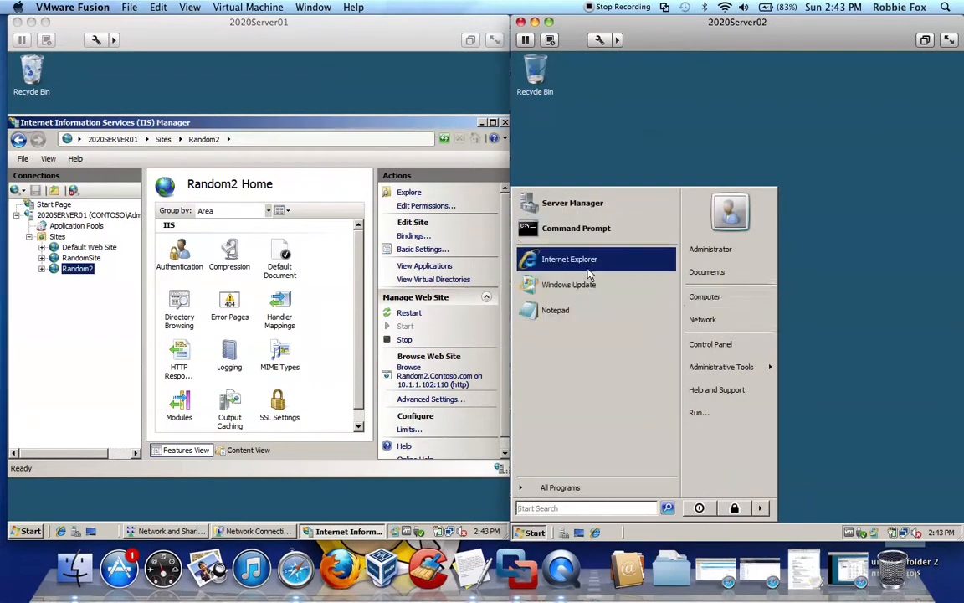
left_click(556, 258)
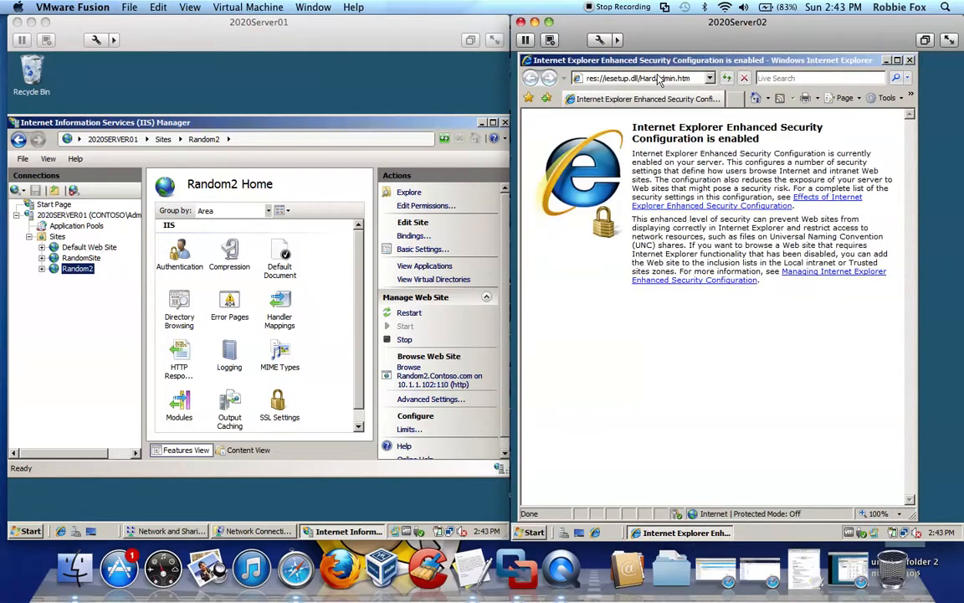
left_click(660, 78)
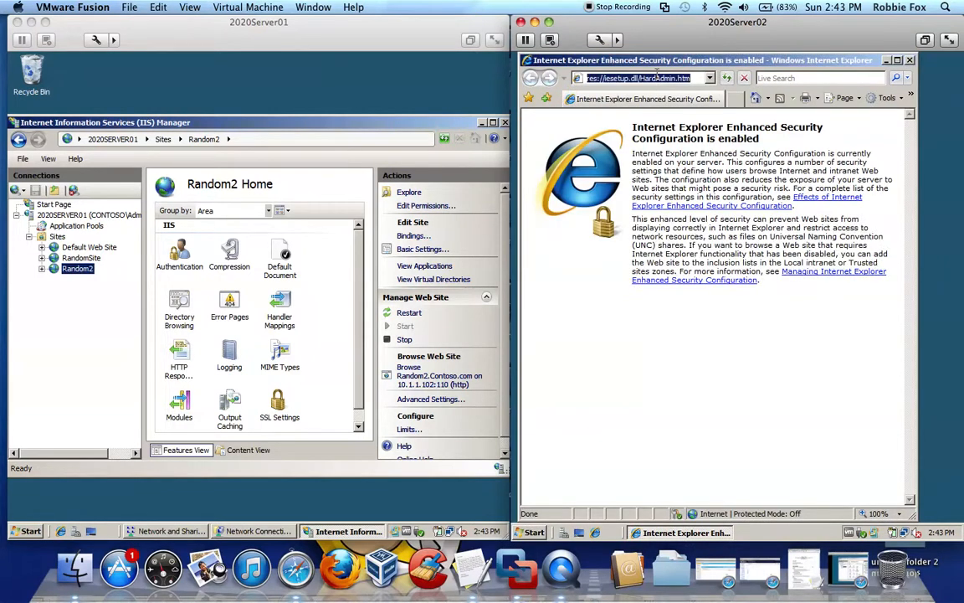
type("h")
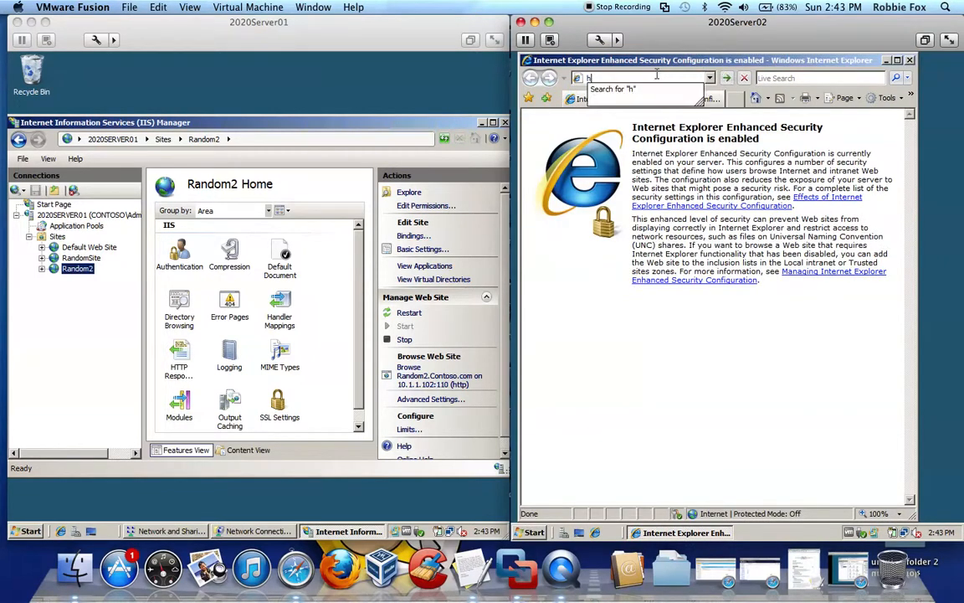
type("ttp://")
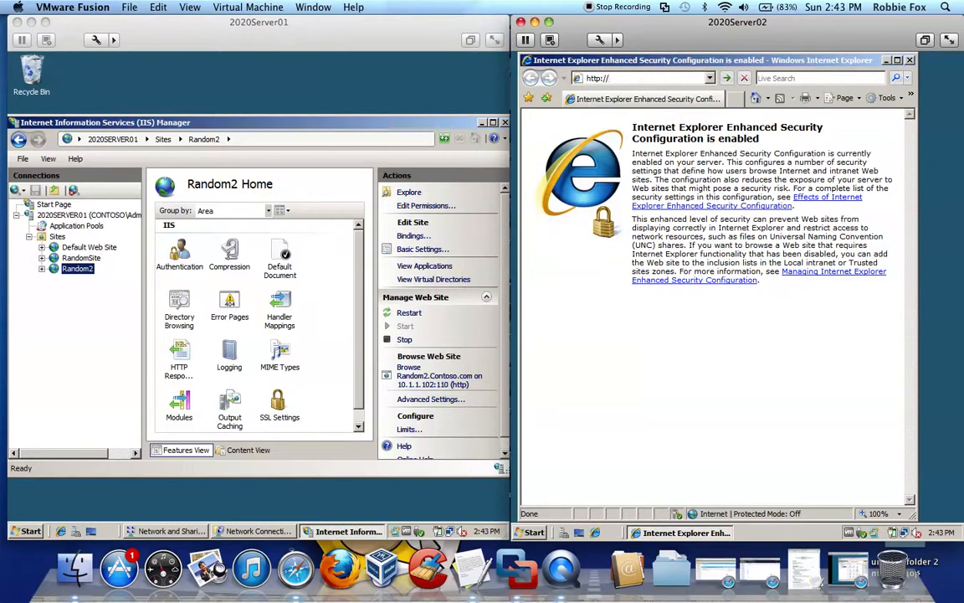
type("10.1.1.")
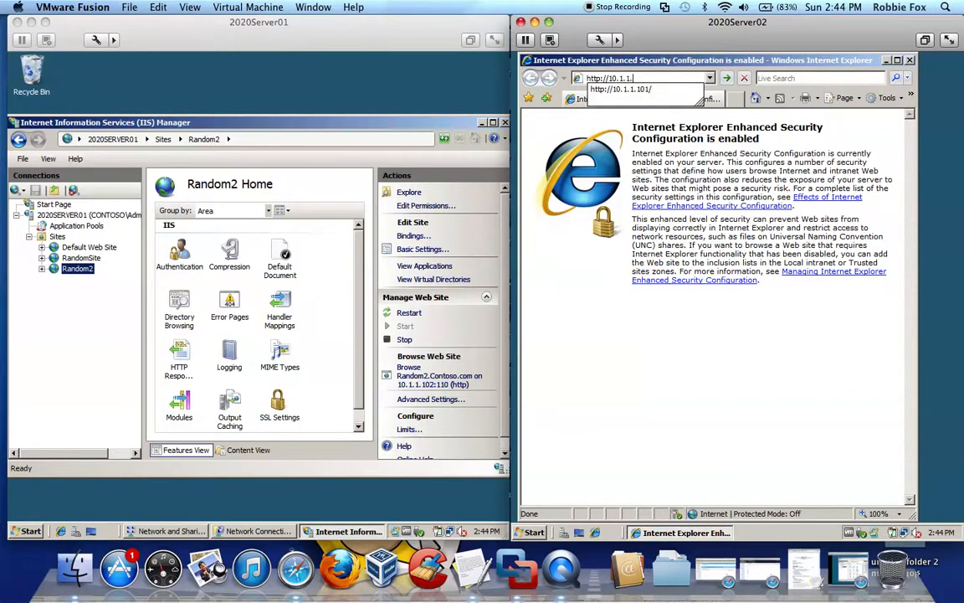
type("101")
key("Return")
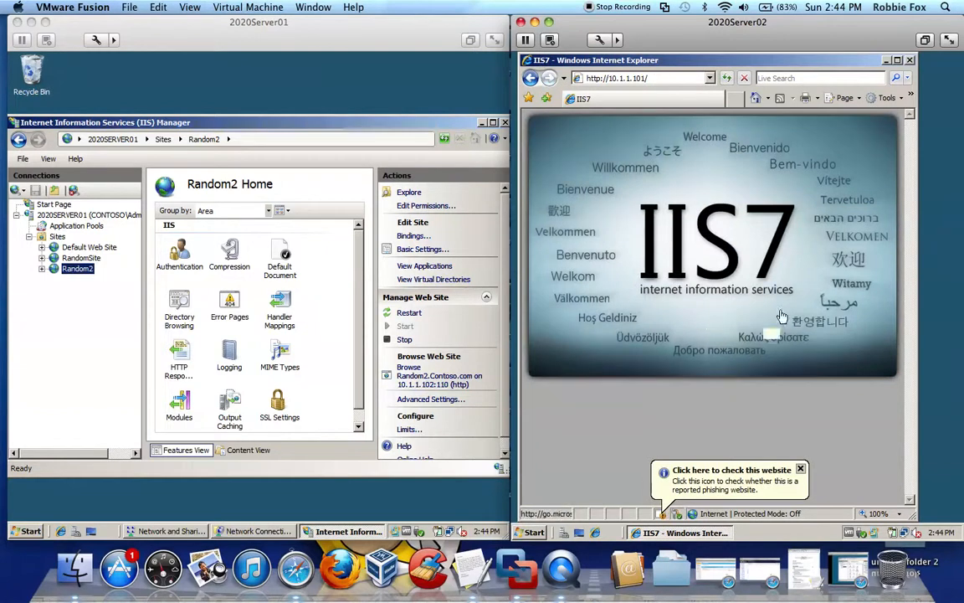